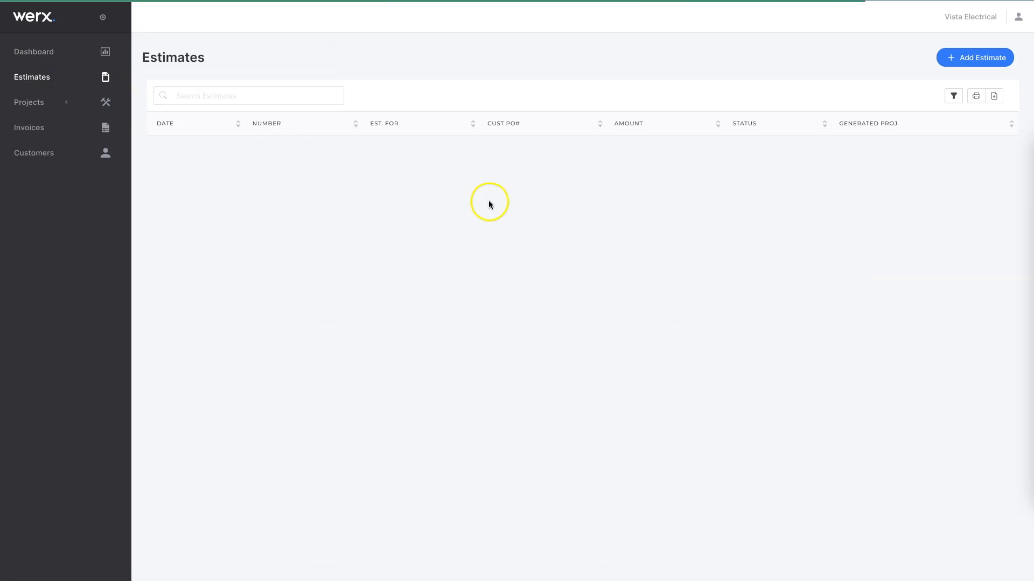
Start a new itemized estimate for the customer Apple Creek Apartments and enter "Project Name" as the project name.
left_click(953, 57)
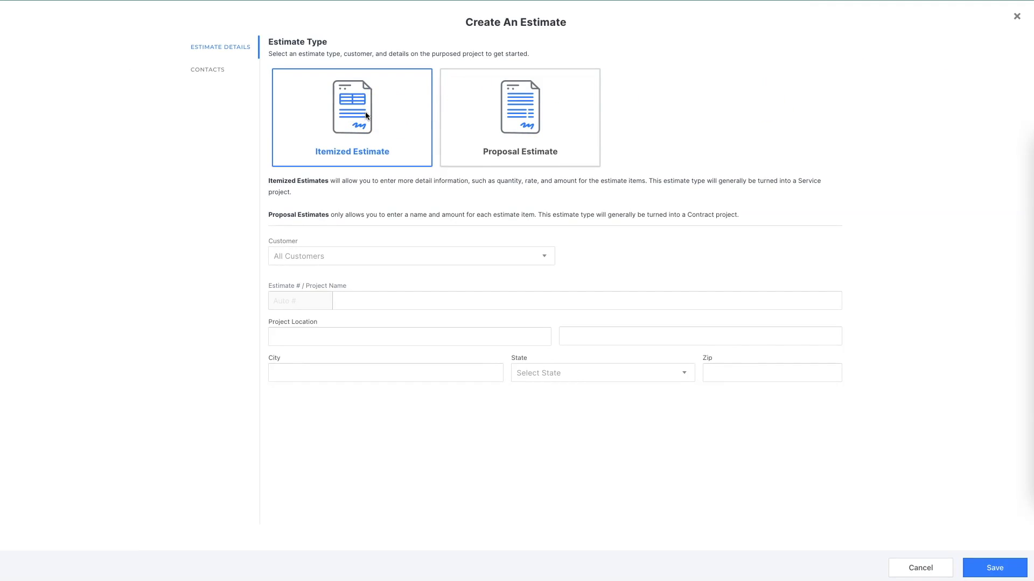
left_click(443, 256)
left_click(325, 378)
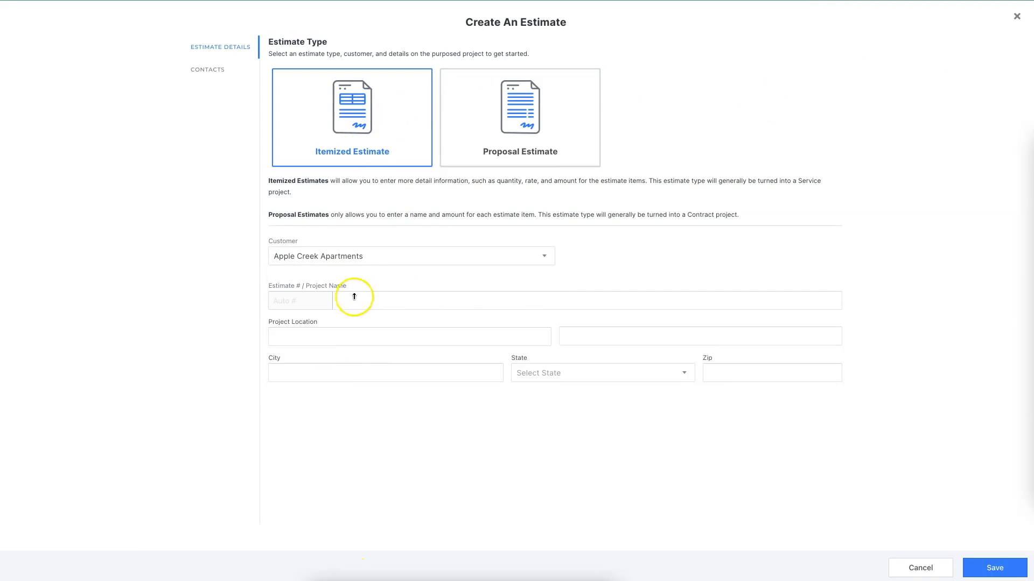
left_click(353, 300)
type("Project Name")
Fill in the project location's street address, city, state and zip code.
key("Tab")
type("123 Any St")
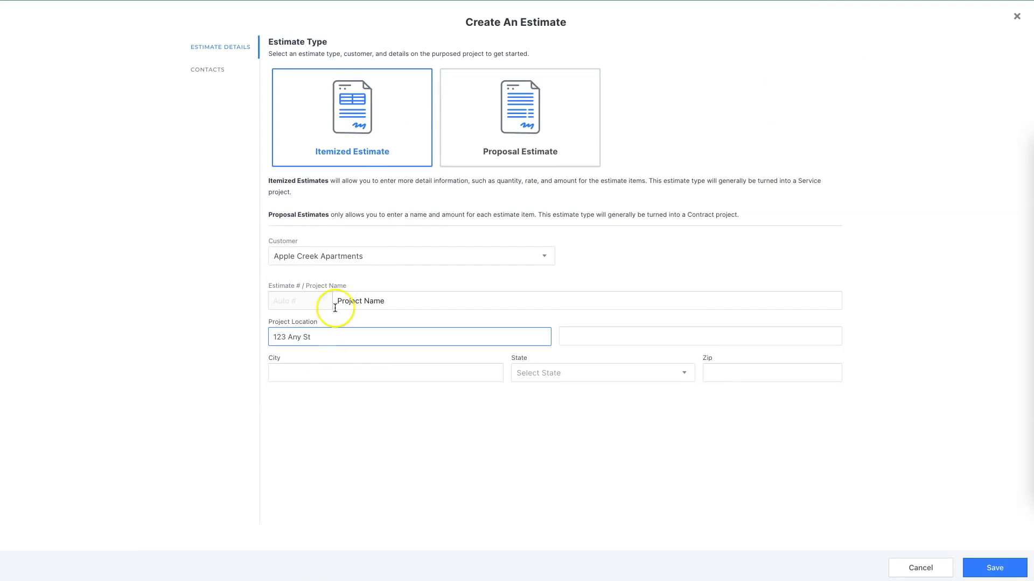
left_click(332, 373)
type("Anywhere")
left_click(563, 375)
left_click(560, 427)
left_click(733, 379)
type("33333")
left_click(198, 132)
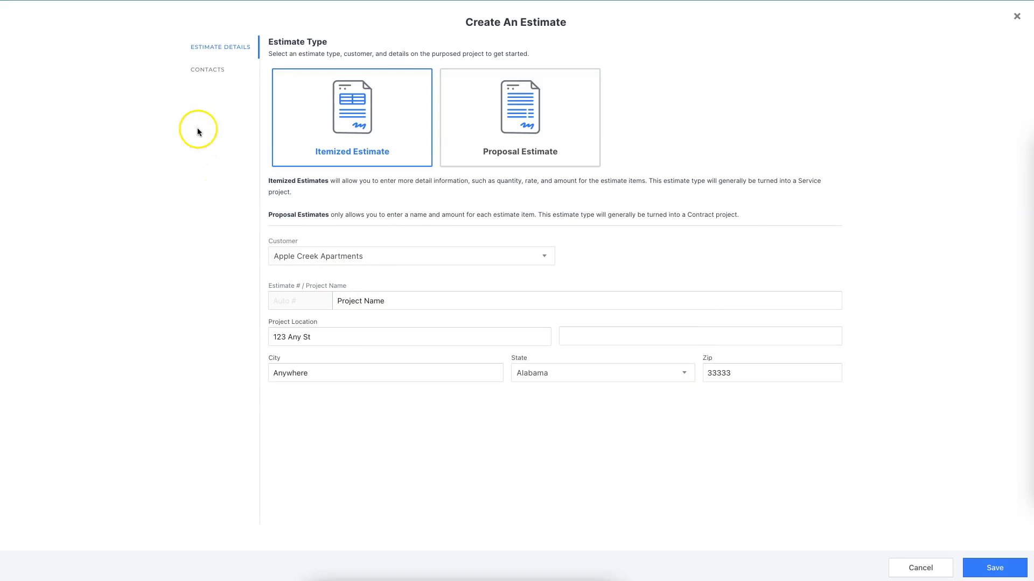
Associate the customer's owner contact with the estimate and save the new estimate.
left_click(205, 72)
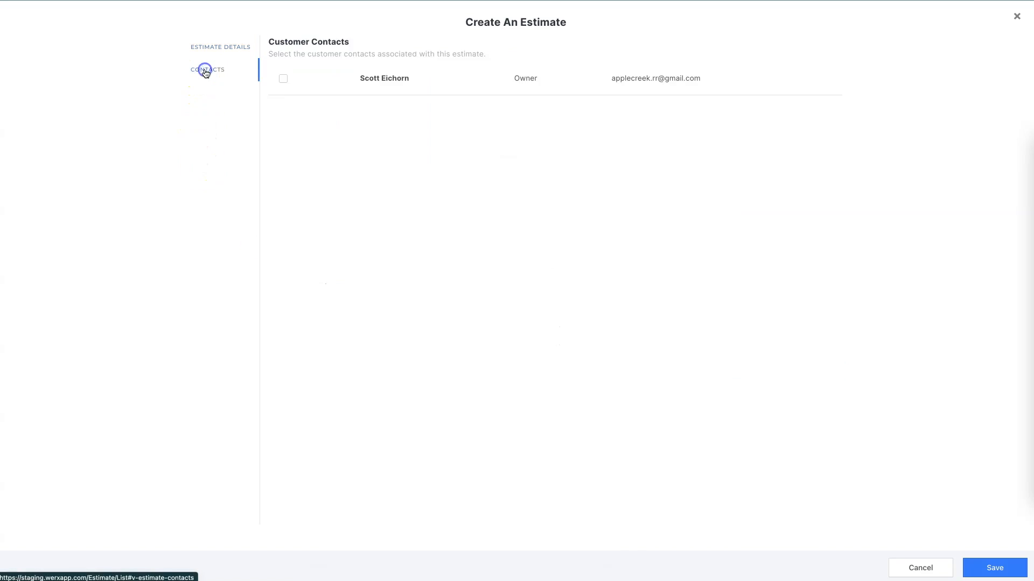
left_click(283, 80)
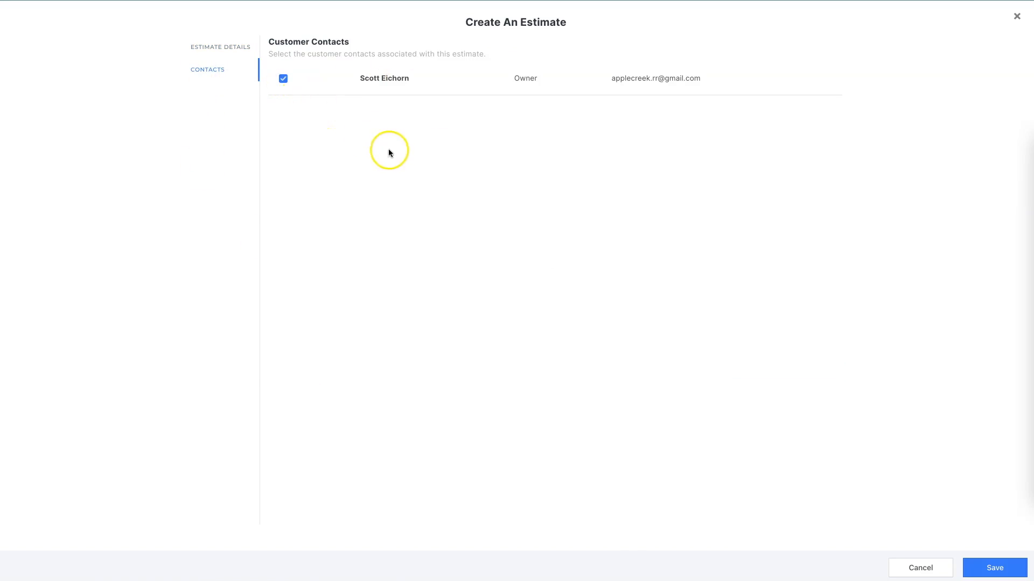
left_click(993, 569)
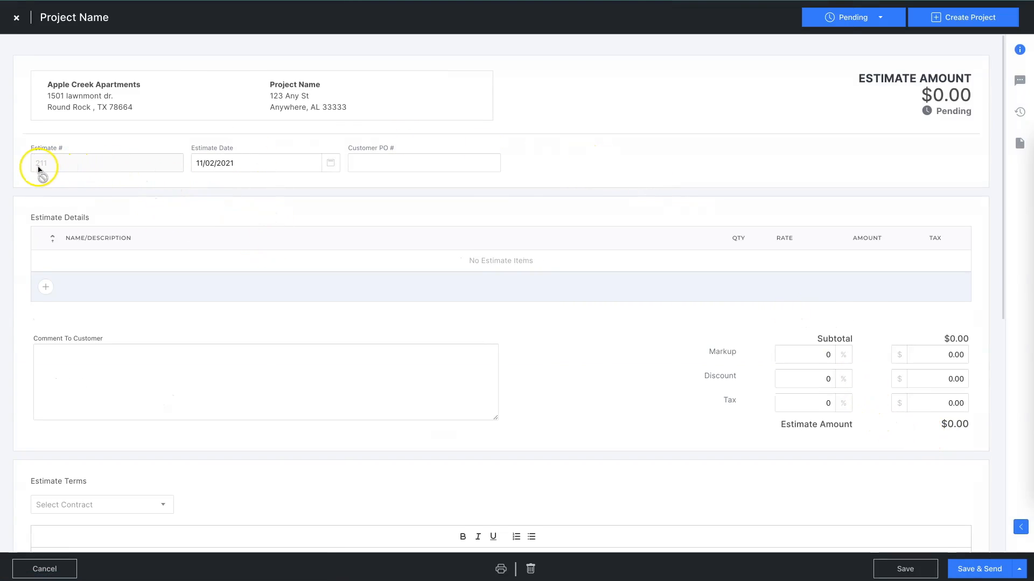
Set the estimate date to 11/03/2021 and enter the customer PO number.
left_click(239, 164)
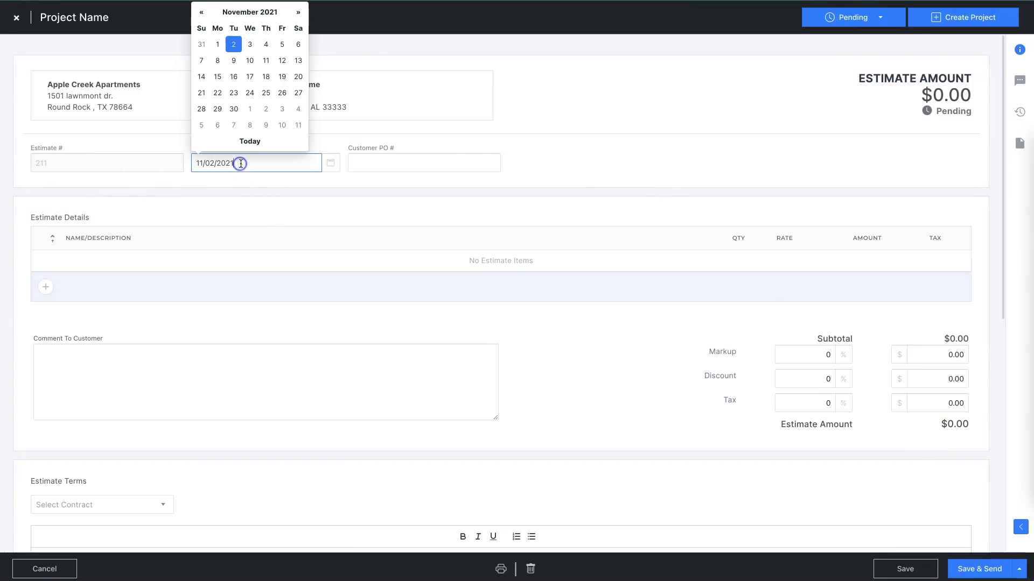
left_click(247, 43)
left_click(384, 163)
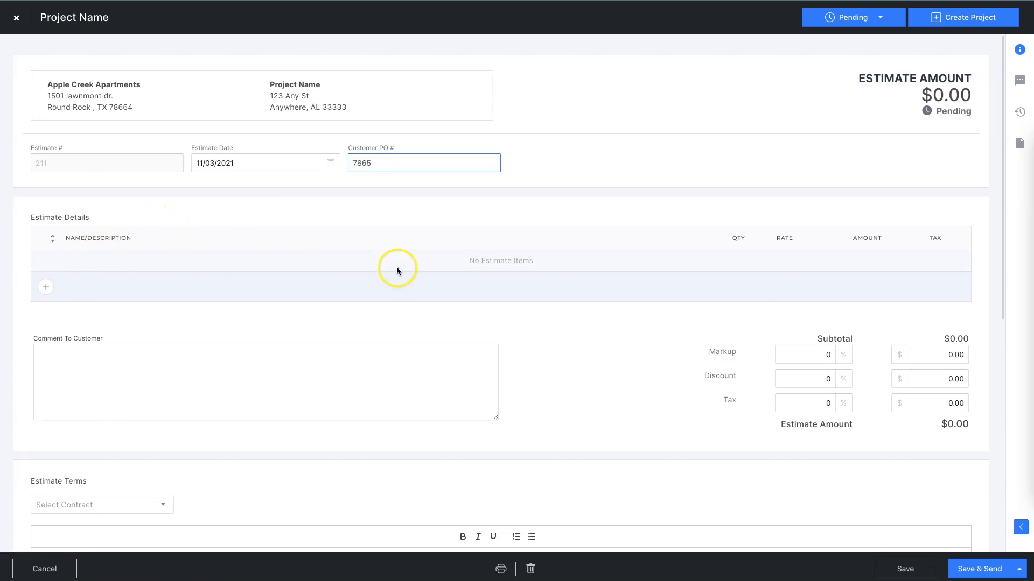
Add a line item named "Item 1" with the description "description", quantity 3 and rate 1000.
left_click(47, 290)
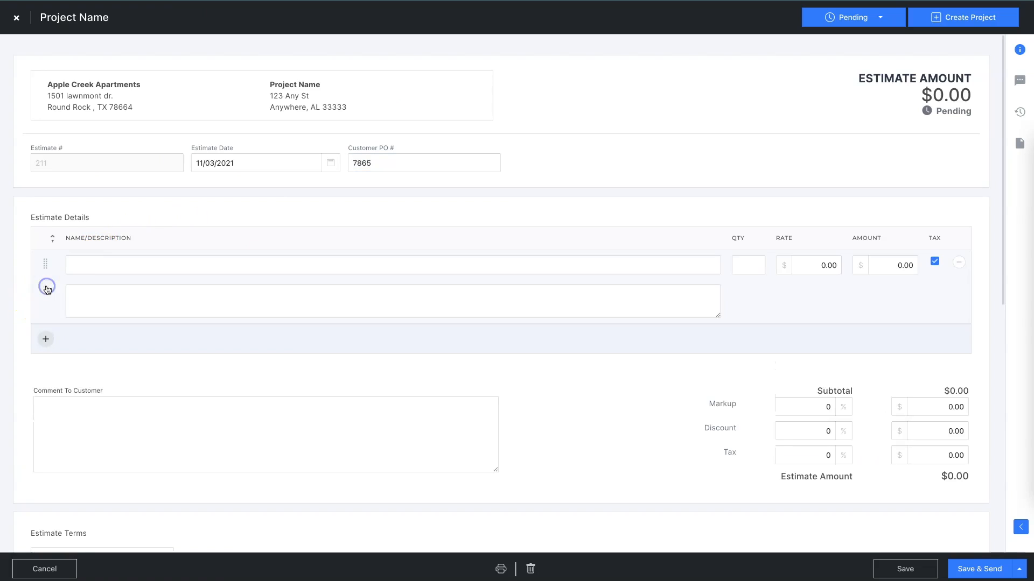
left_click(88, 268)
type("Item")
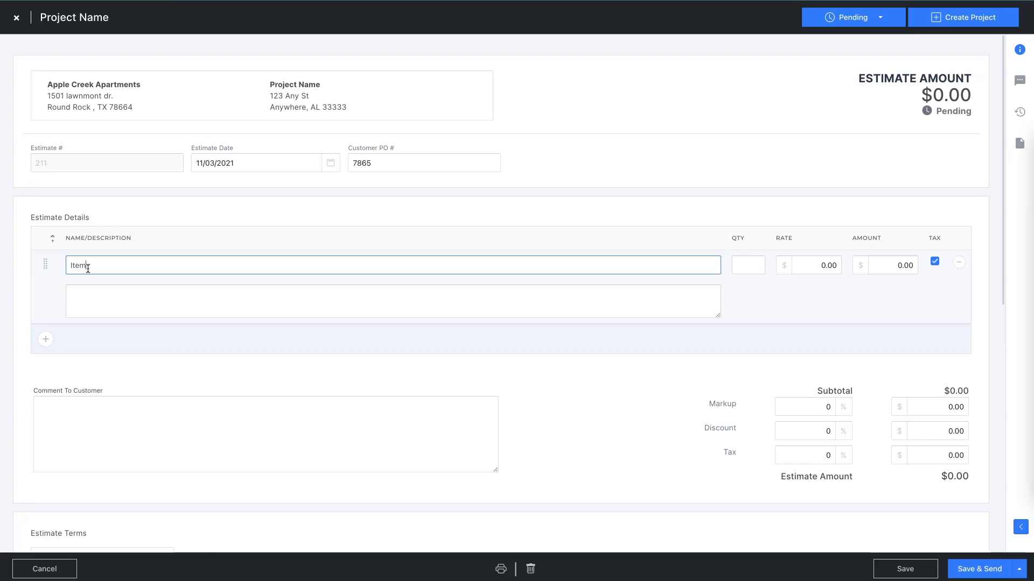
type(" 1")
left_click(336, 298)
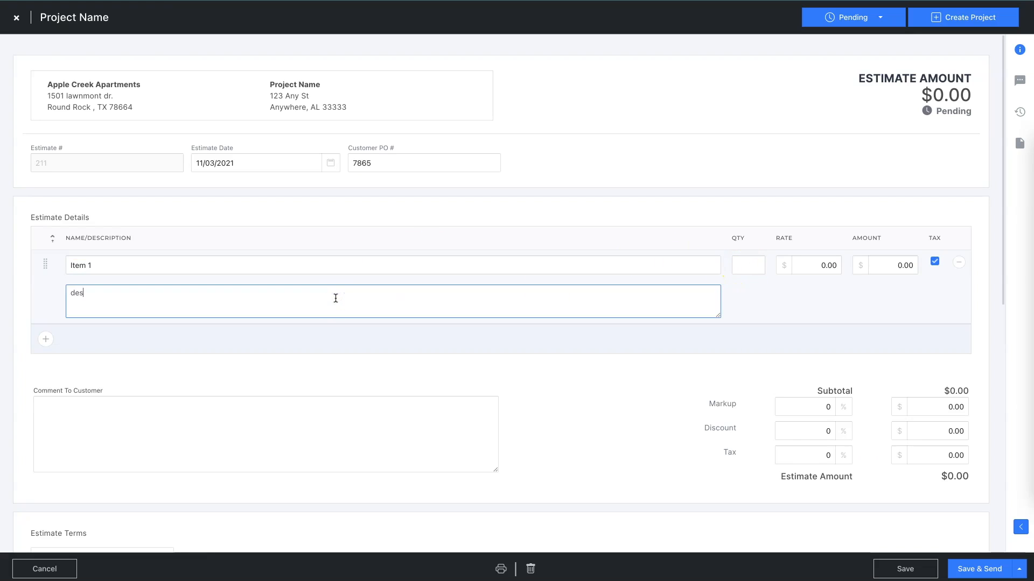
type("description")
left_click(739, 267)
type("3")
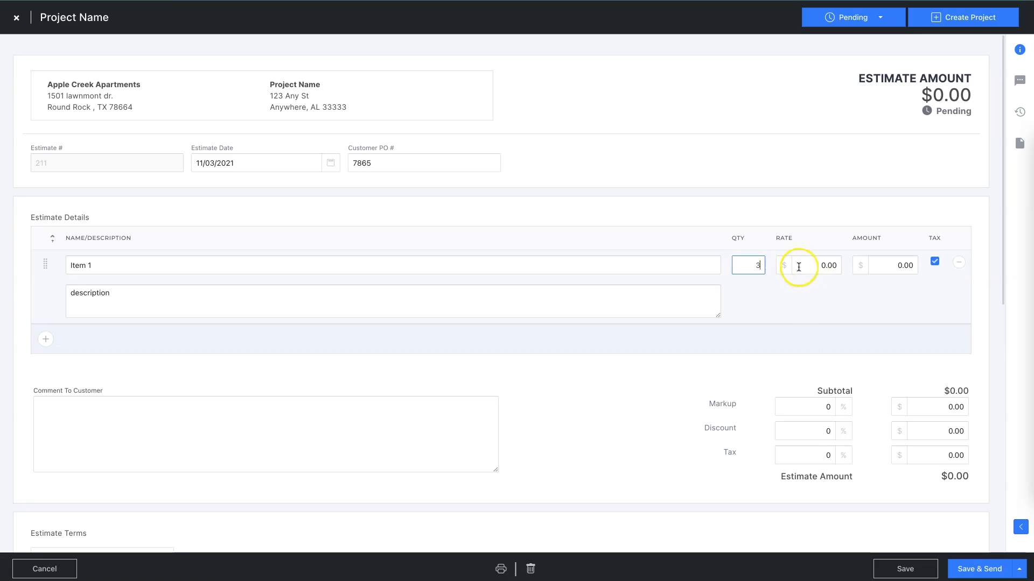
left_click(840, 266)
type("1000")
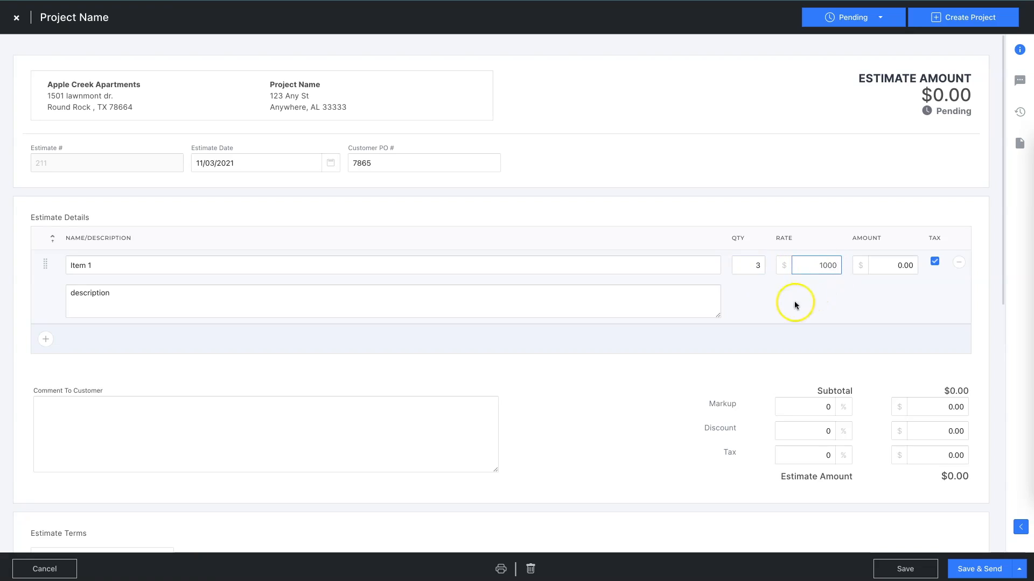
left_click(769, 313)
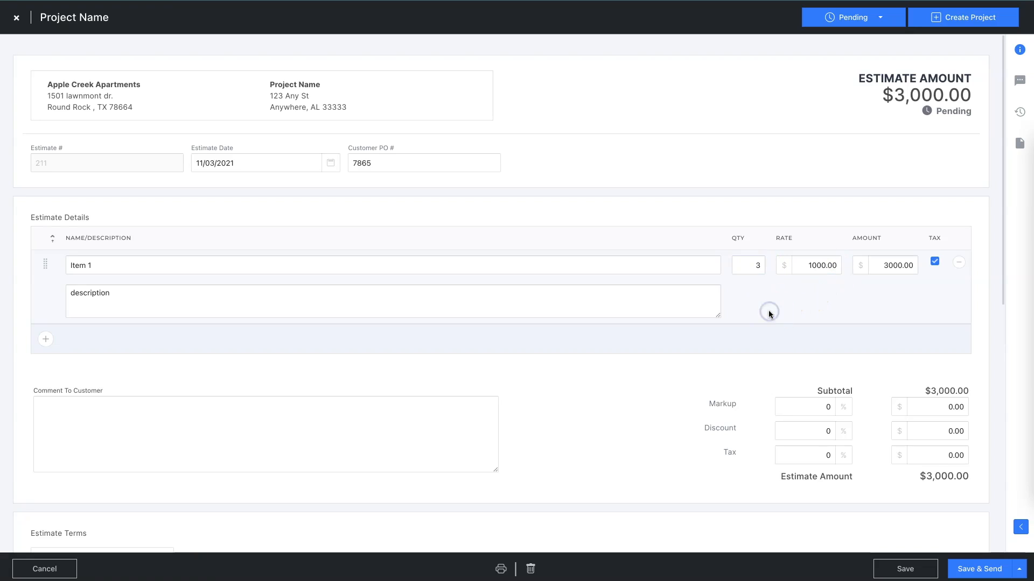
Add a second line item named "Item 2" with quantity 2 and rate 500.
left_click(45, 339)
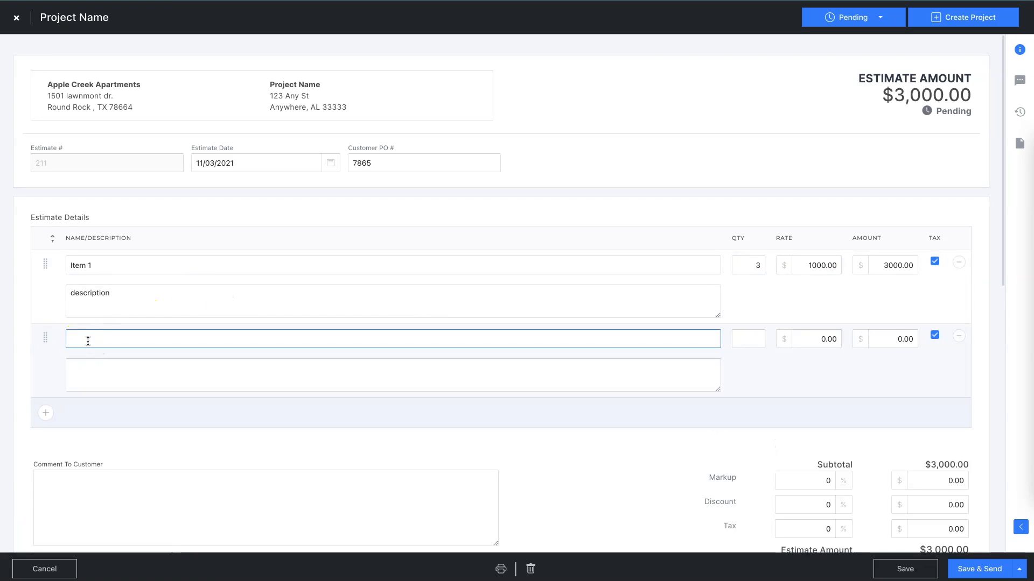
left_click(749, 339)
type("2")
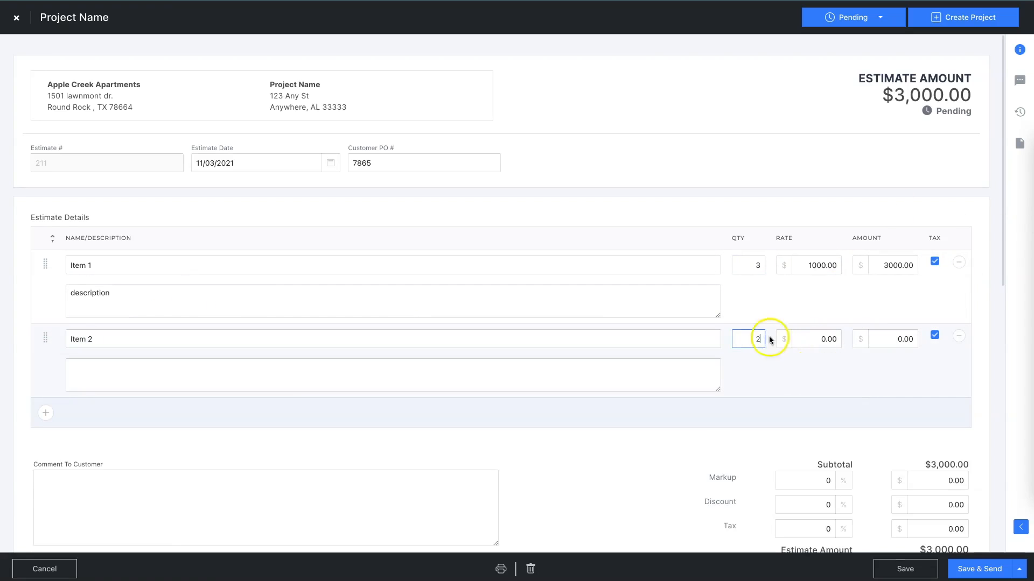
left_click(822, 338)
type("500")
left_click(650, 431)
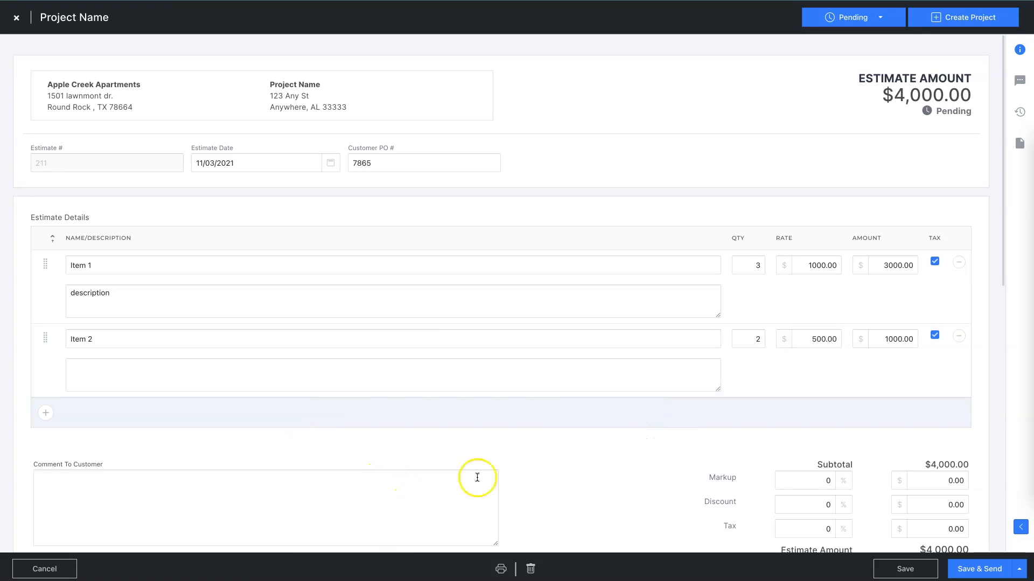
Set the estimate's markup to 15%, the discount to $500 and the tax to 7.2%.
left_click(829, 480)
type("15")
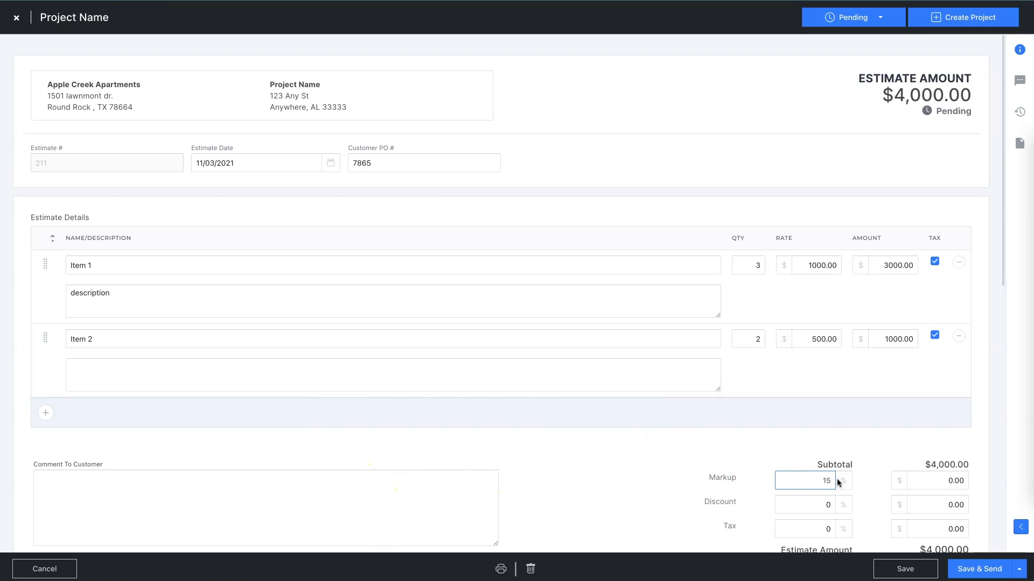
left_click(858, 467)
scroll(858, 466, "down", 1)
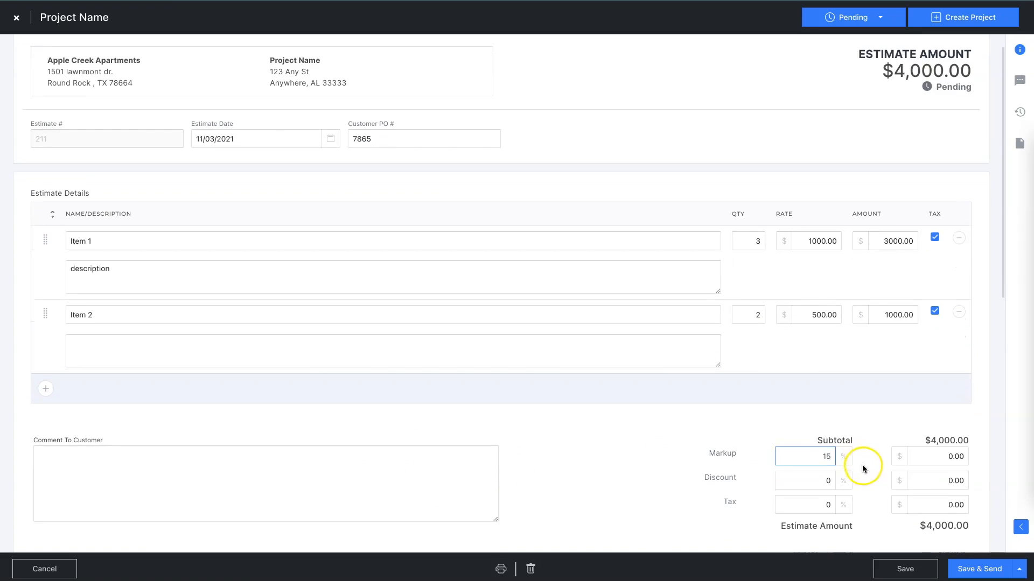
left_click(824, 479)
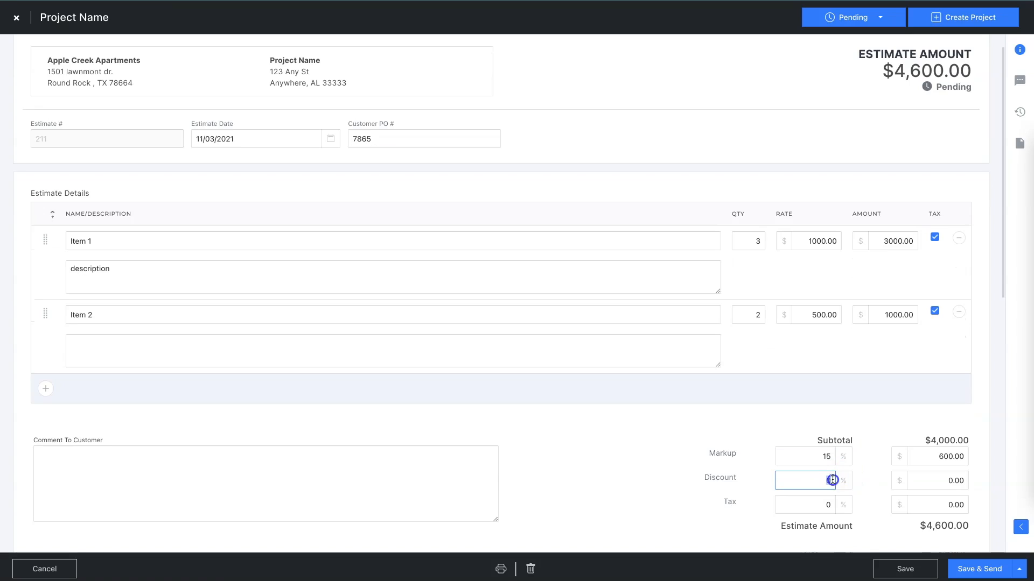
left_click(967, 480)
type("500")
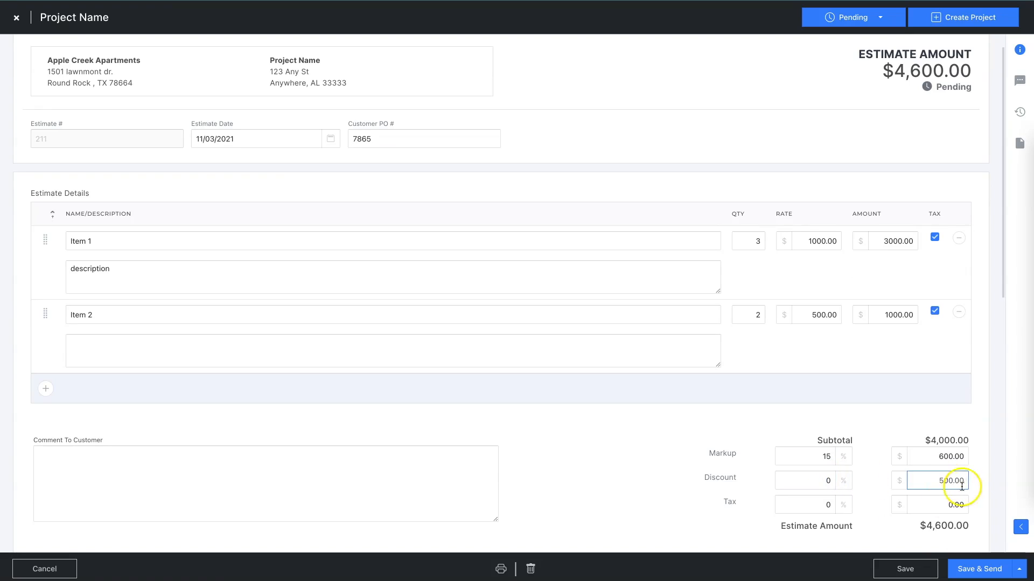
left_click(840, 504)
type("7.2")
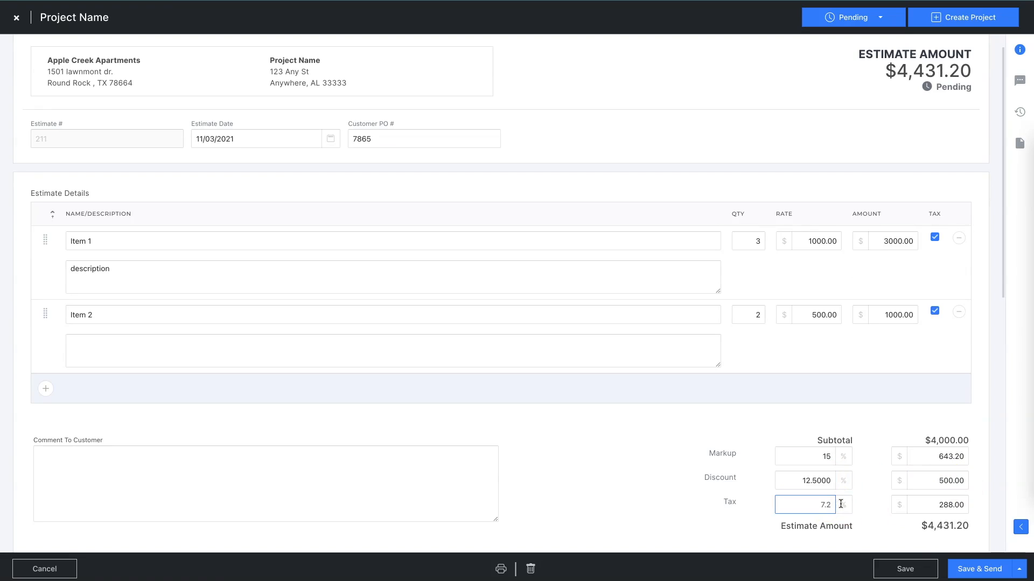
left_click(898, 505)
Apply the Service Estimate Terms contract to the estimate terms and confirm the change.
scroll(877, 502, "down", 5)
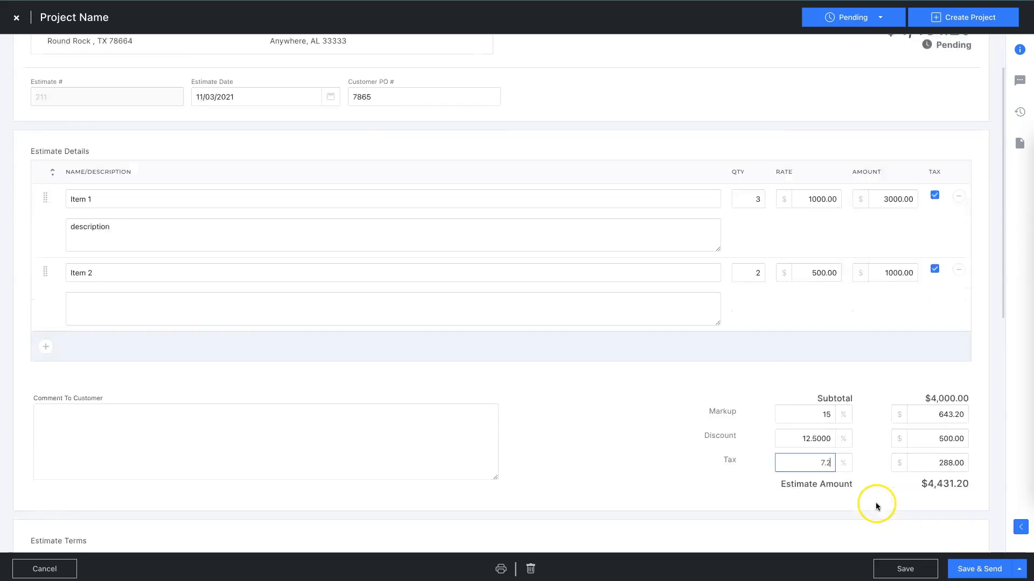
scroll(479, 407, "down", 2)
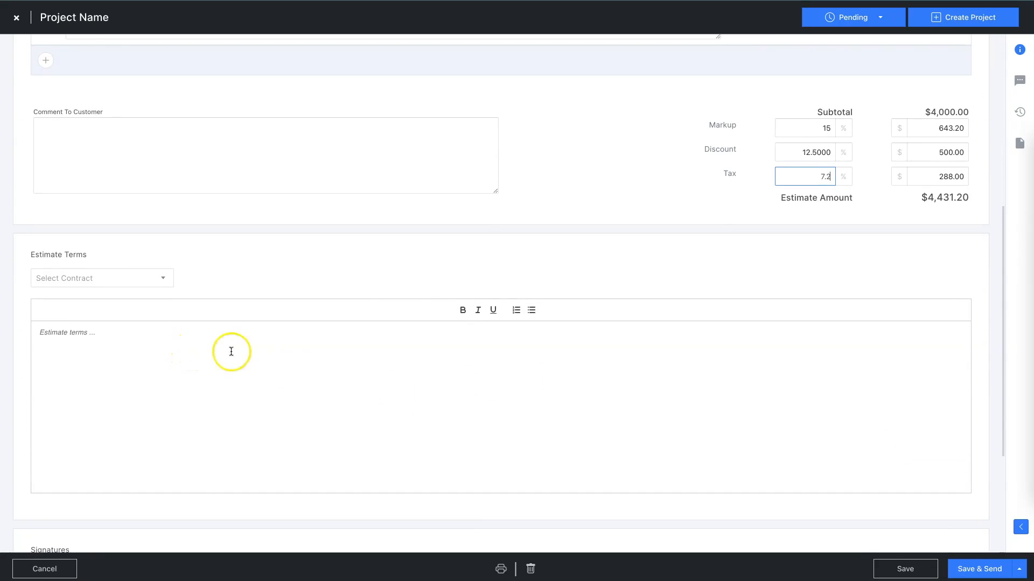
left_click(163, 280)
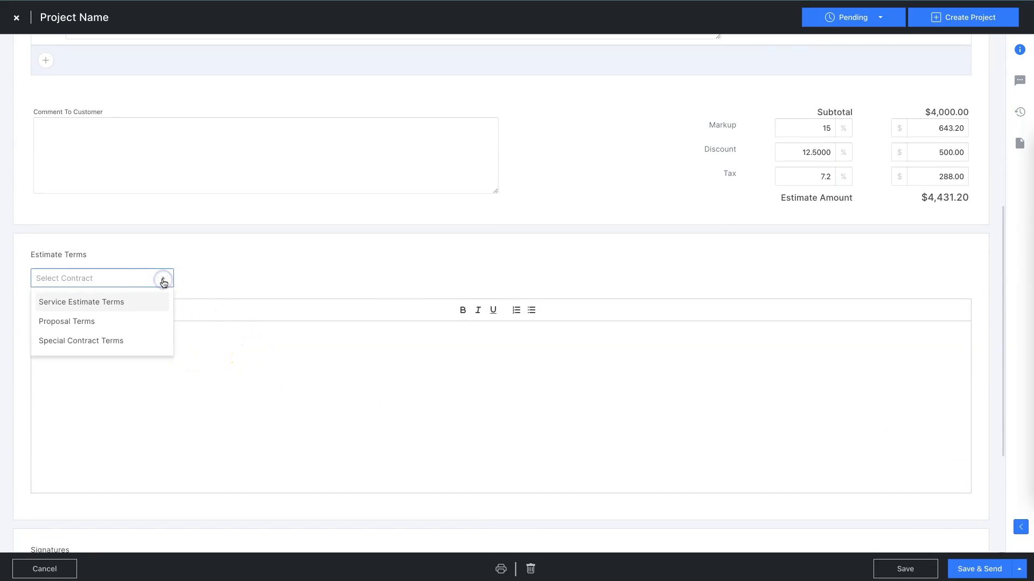
left_click(81, 301)
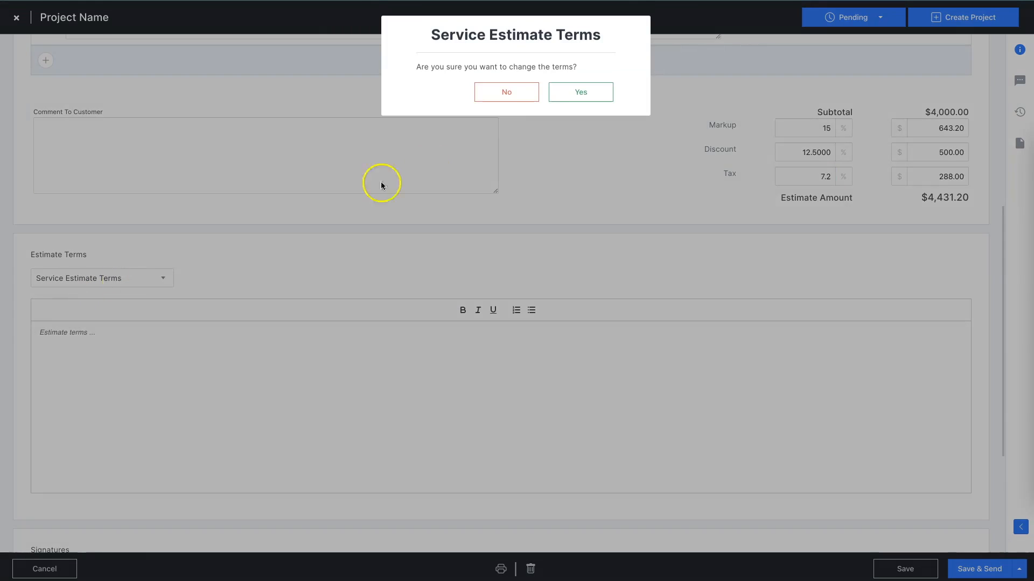
left_click(580, 93)
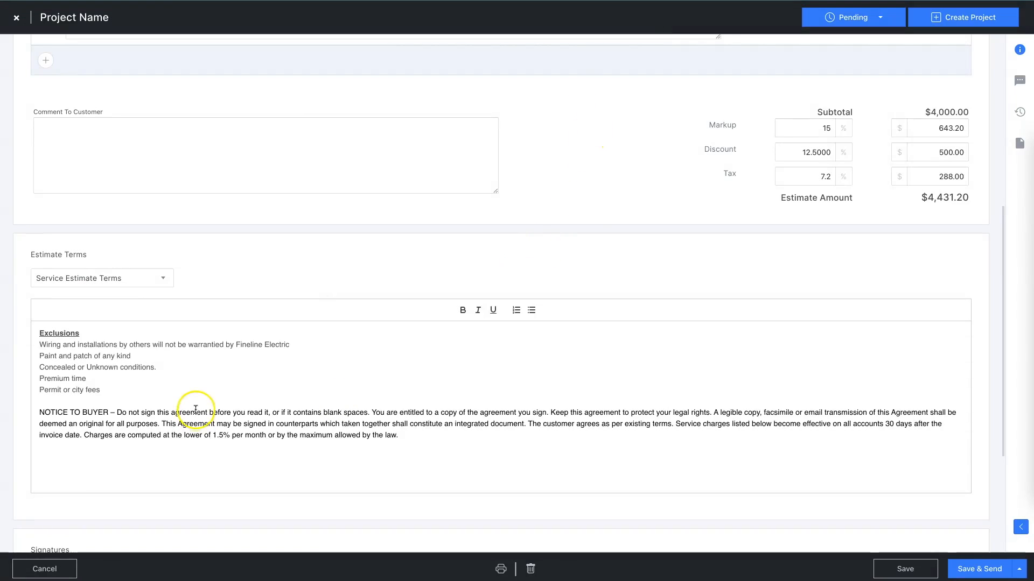
Show both the client signature and my signature on the estimate, and draw a freehand signature in my signature area.
scroll(194, 406, "down", 2)
scroll(194, 406, "down", 3)
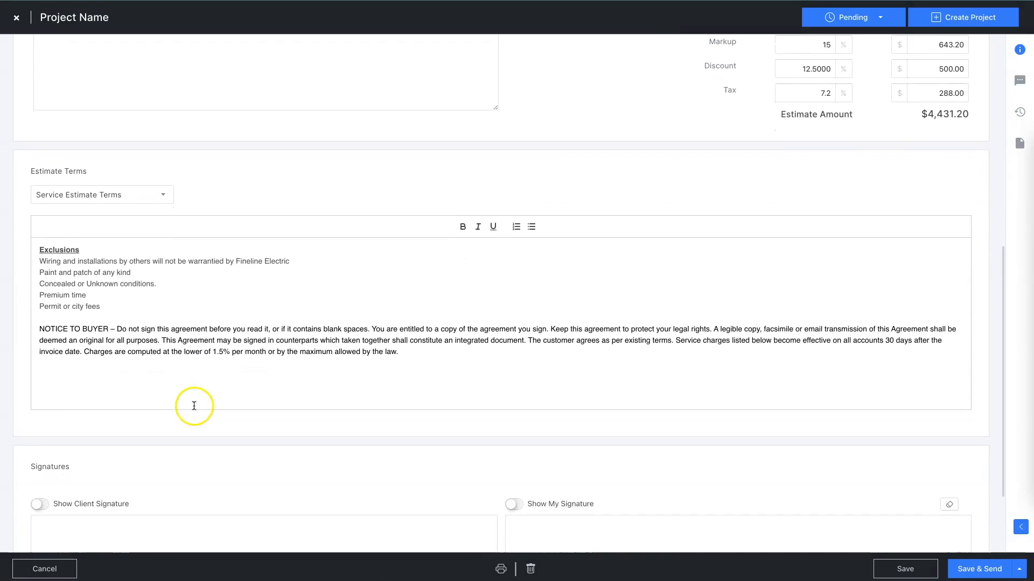
left_click(40, 391)
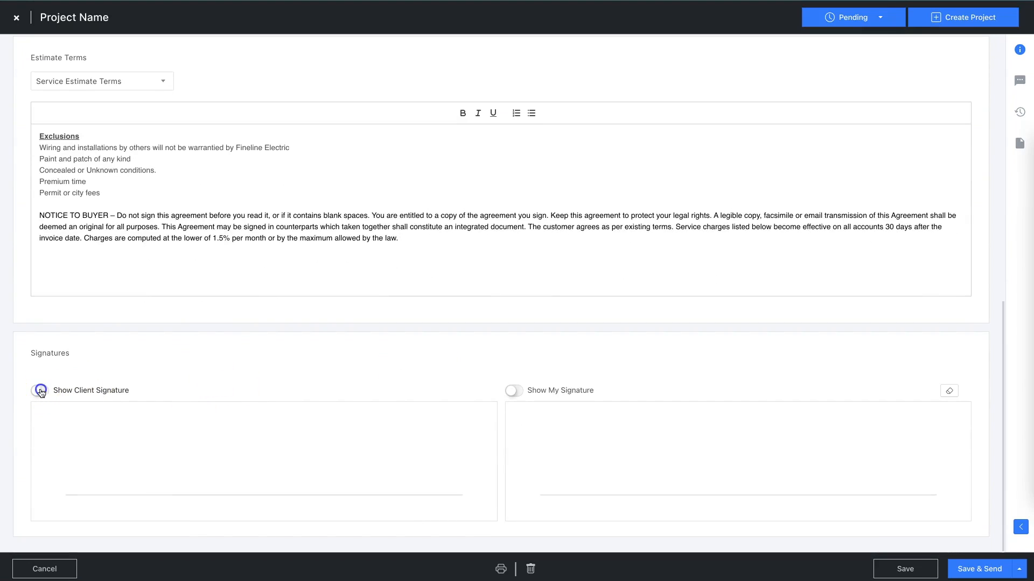
left_click(514, 392)
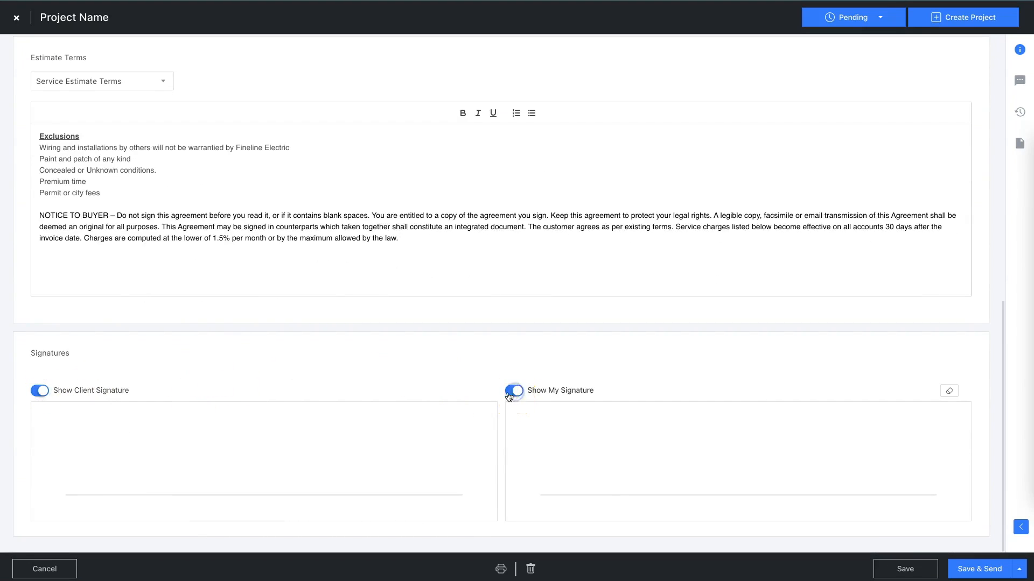
mouse_move(584, 479)
left_mouse_down()
mouse_move(658, 445)
mouse_move(750, 473)
mouse_move(860, 481)
left_mouse_up()
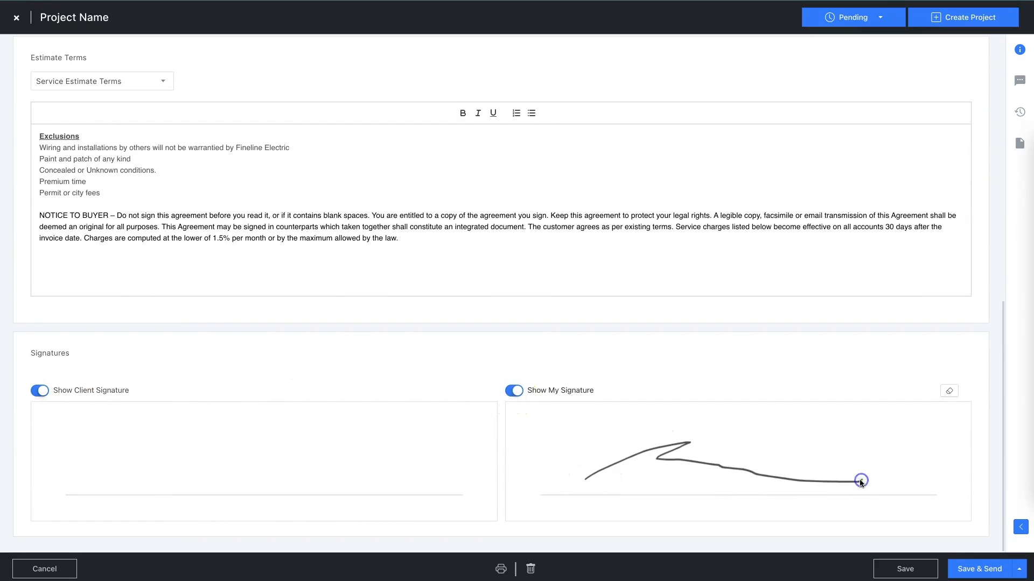
Prepare to save and send the estimate to the listed customer contact, including the message "Thanks!".
scroll(968, 455, "up", 2)
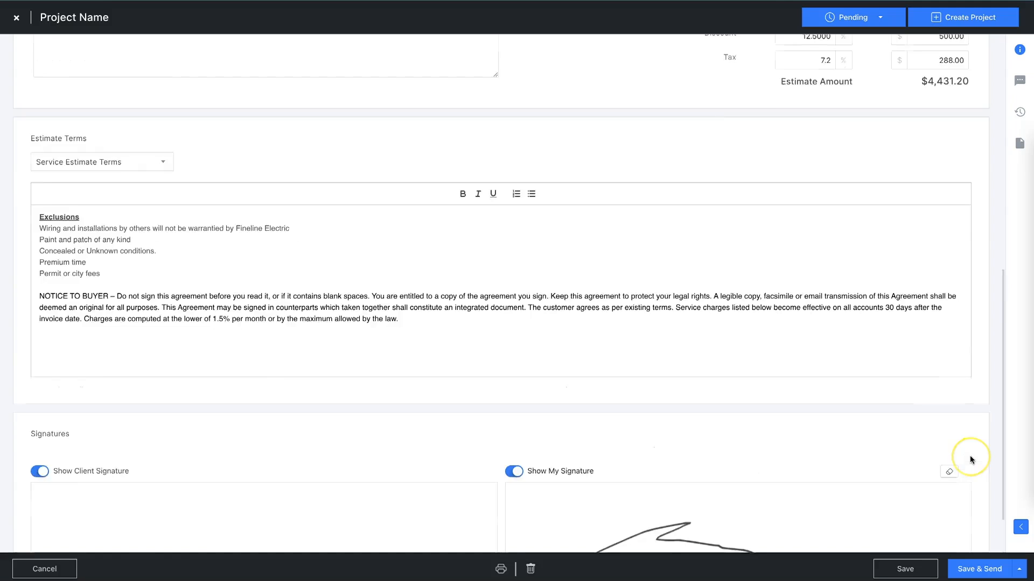
scroll(970, 455, "up", 10)
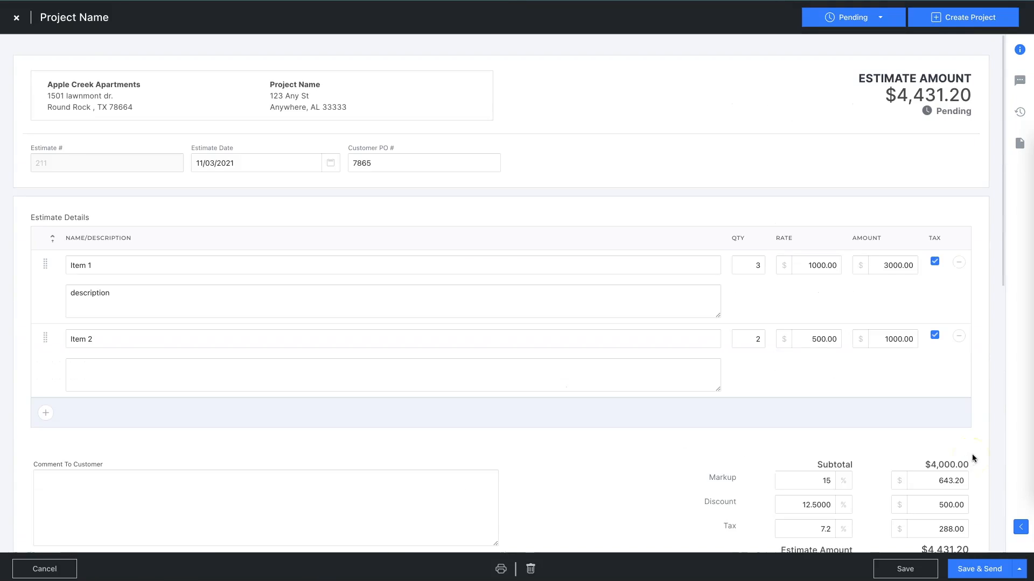
left_click(984, 569)
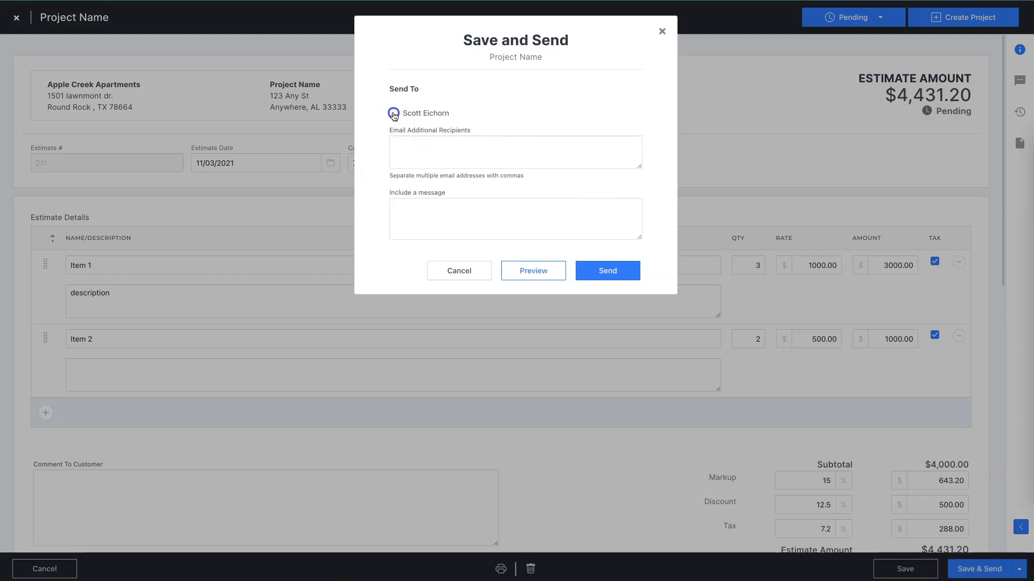
left_click(404, 153)
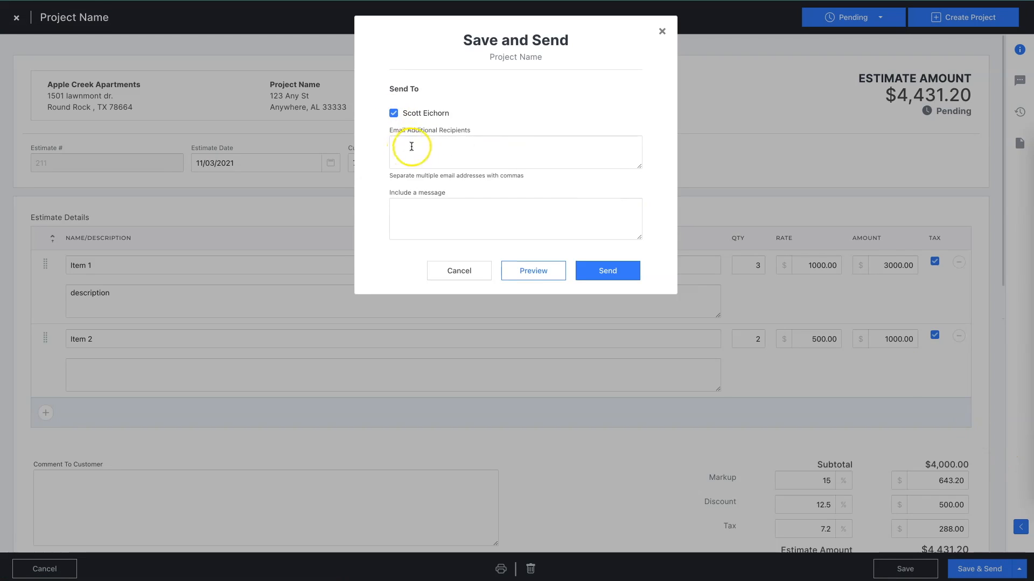
left_click(469, 148)
left_click(428, 210)
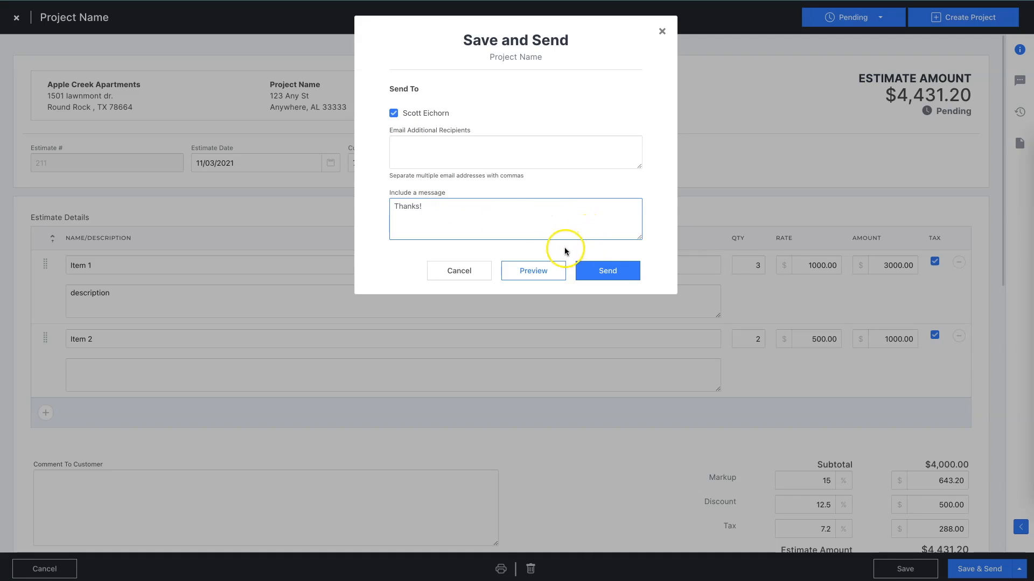
Preview the estimate as the customer receives it and look through the whole document.
left_click(537, 268)
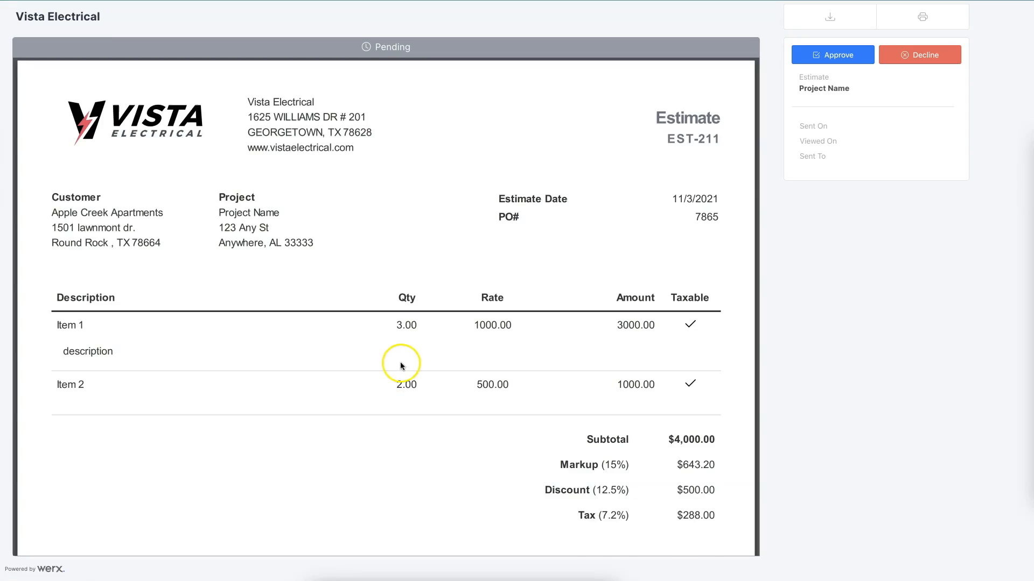
scroll(400, 361, "down", 5)
scroll(405, 388, "up", 5)
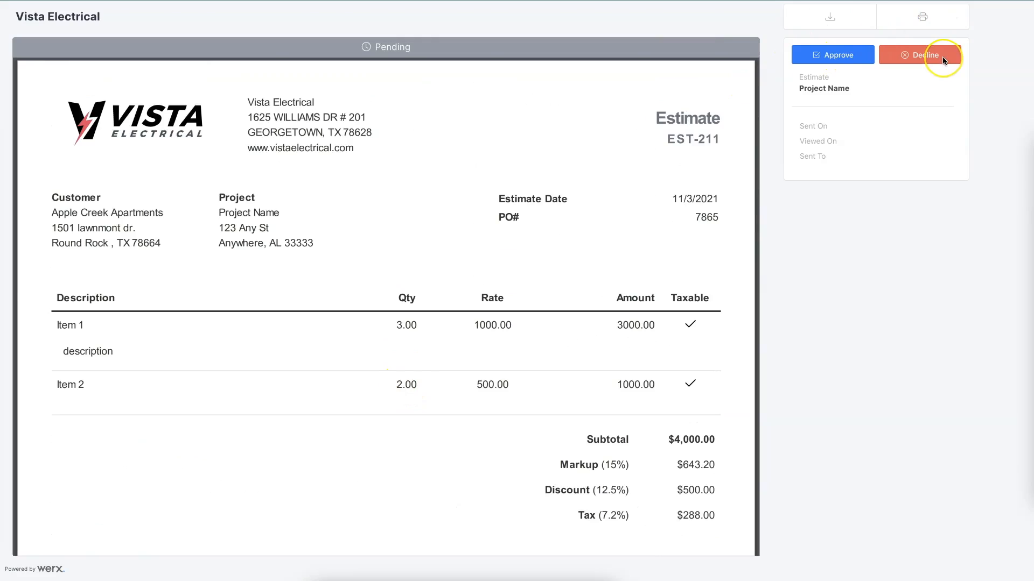
Approve the estimate from the customer's view, entering the approver's full name and drawing a freehand signature.
left_click(834, 57)
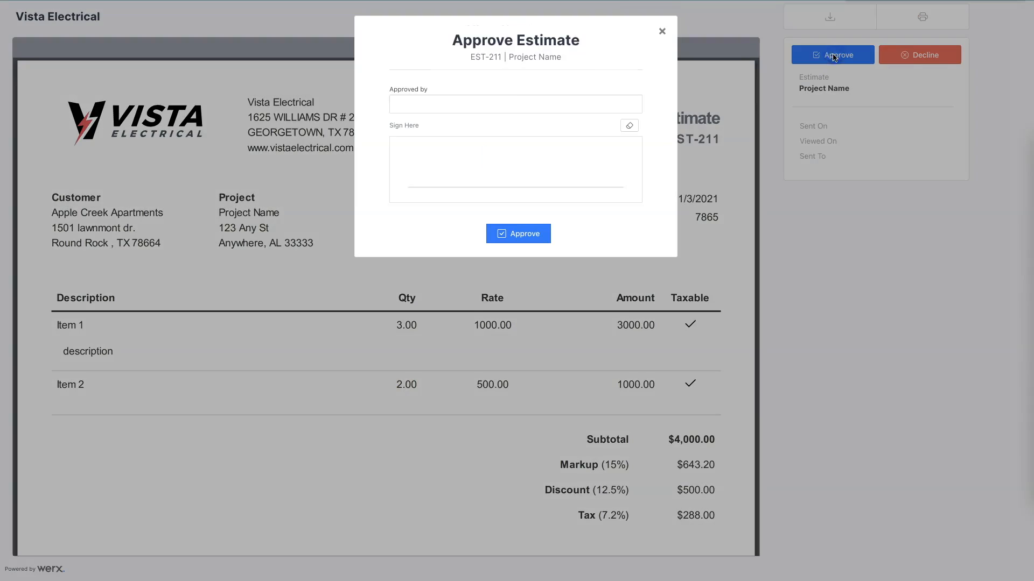
left_click(509, 101)
type("John Doe")
left_click_drag(428, 168, 577, 175)
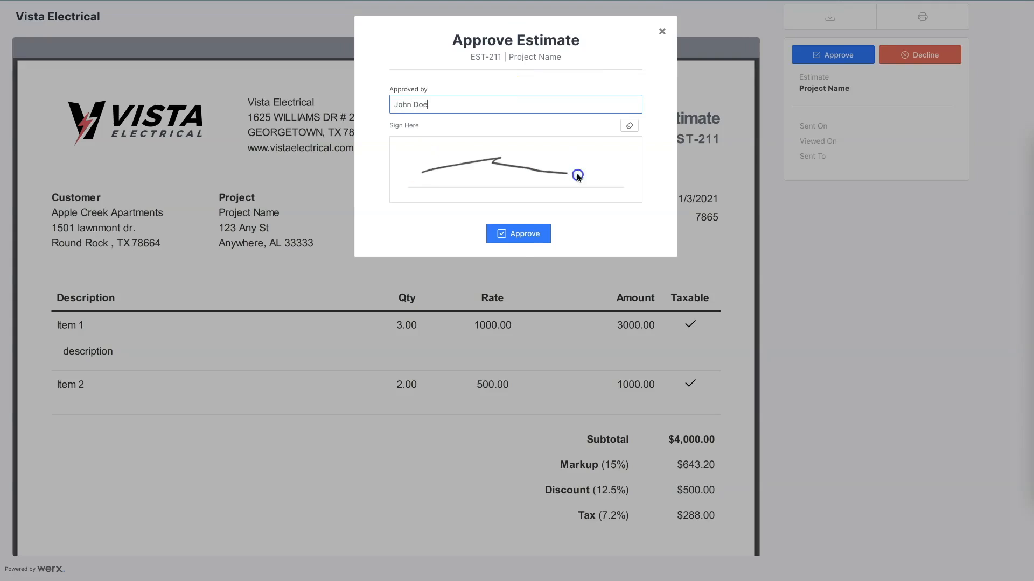
left_click(517, 234)
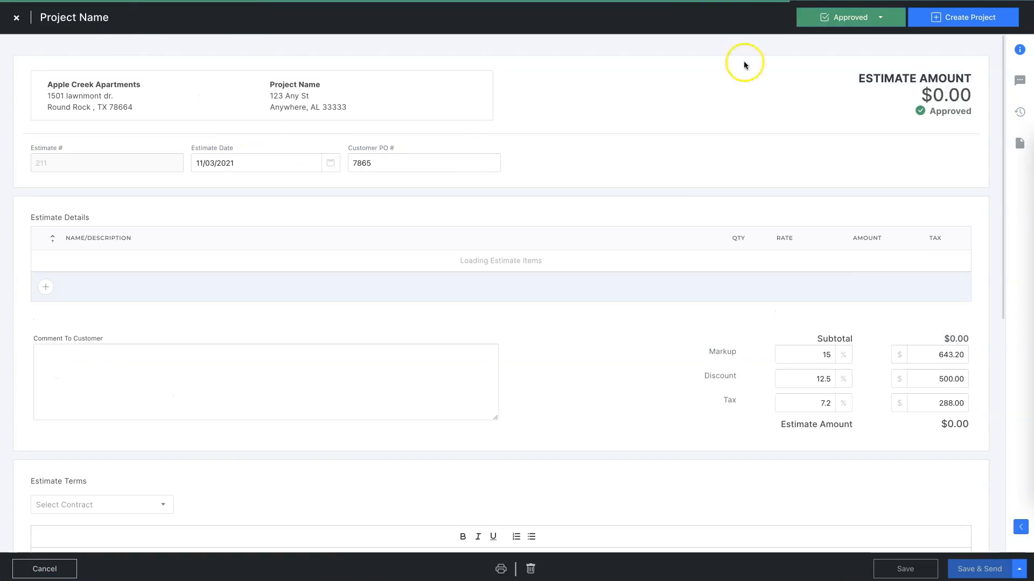
Check both signatures on the approved estimate and show its estimate information with the approval details.
scroll(637, 381, "down", 10)
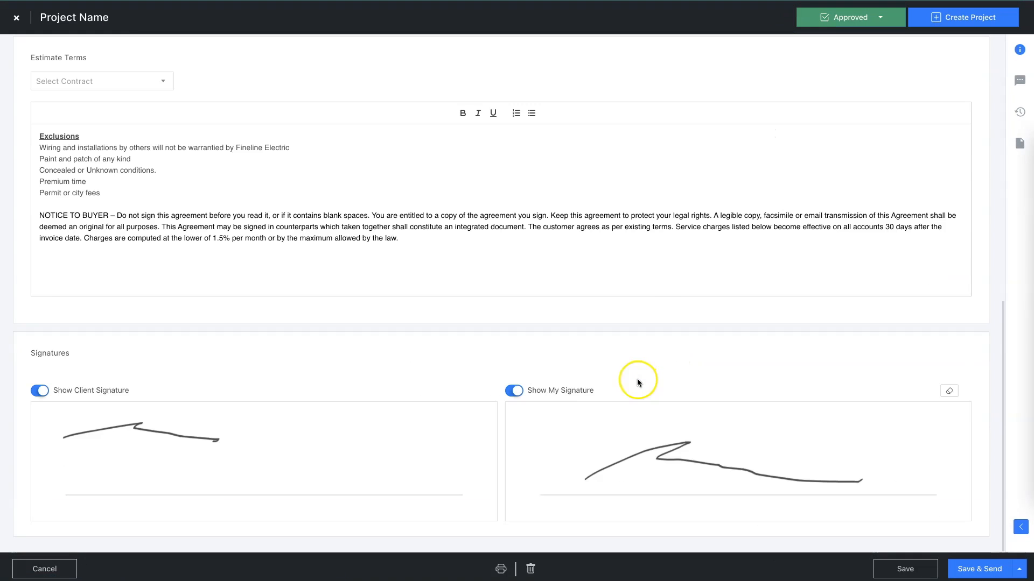
scroll(614, 431, "up", 10)
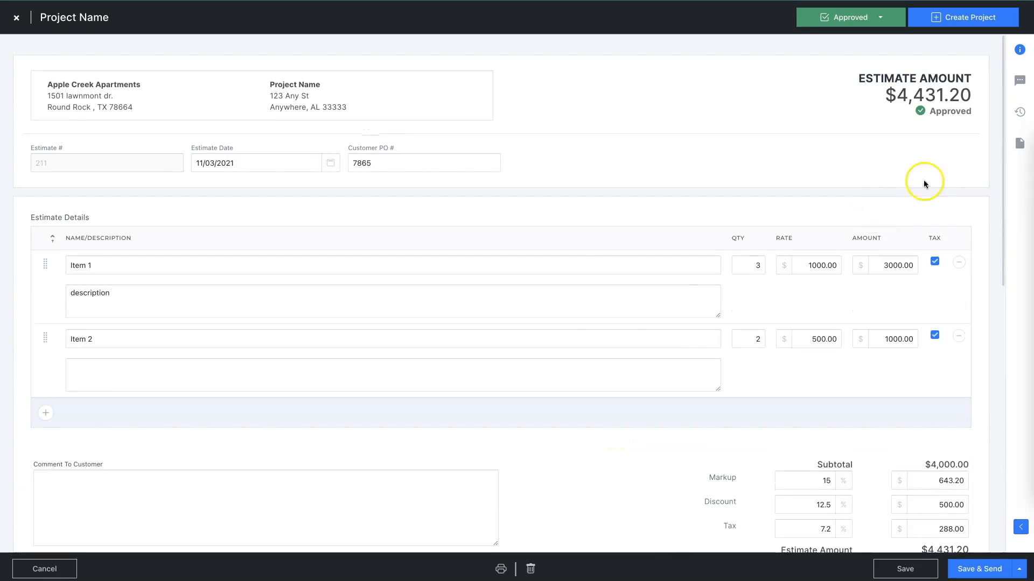
left_click(1019, 50)
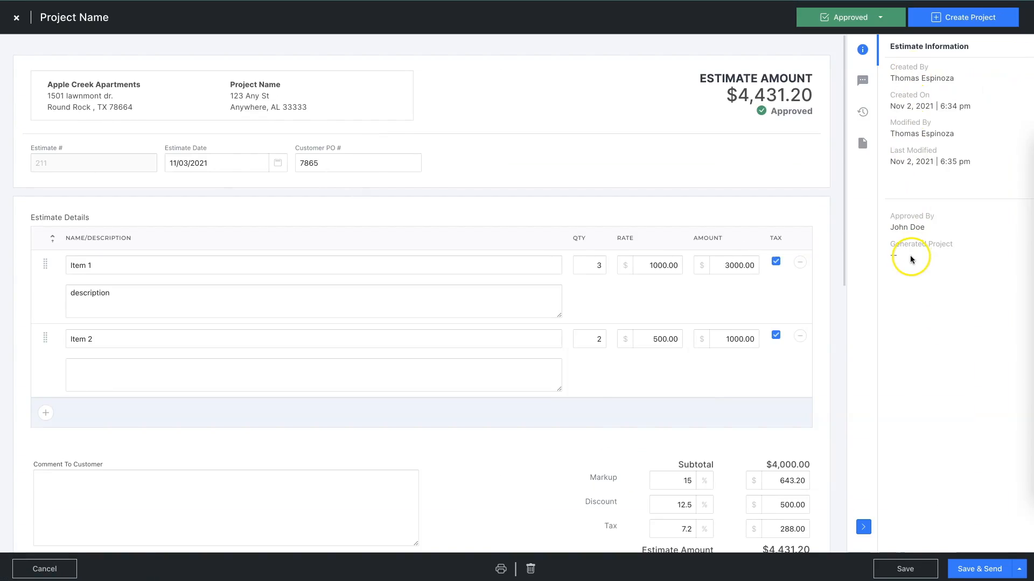
View the project types available for creating a project from the estimate, and close the choice without creating one.
left_click(946, 17)
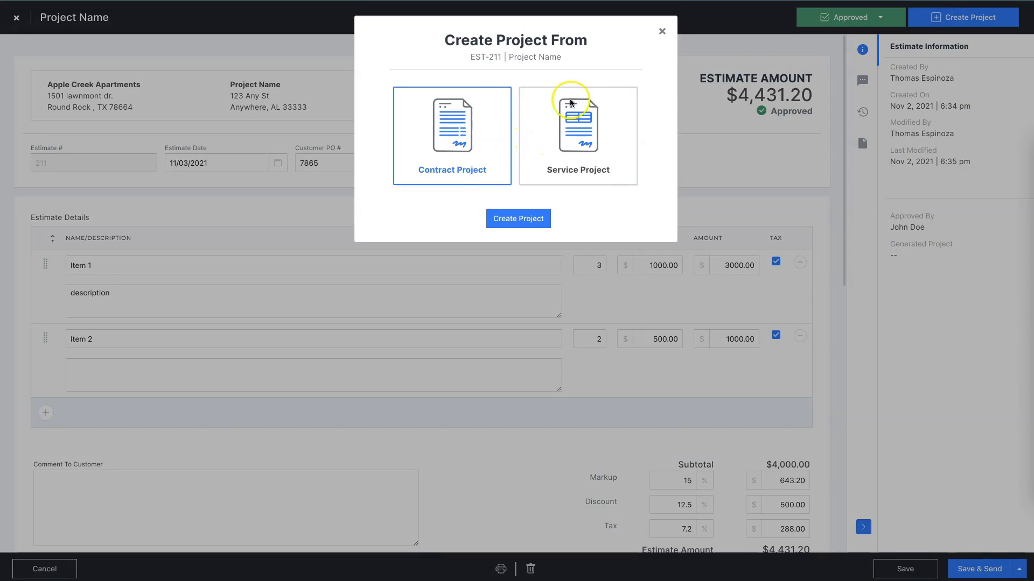
left_click(661, 32)
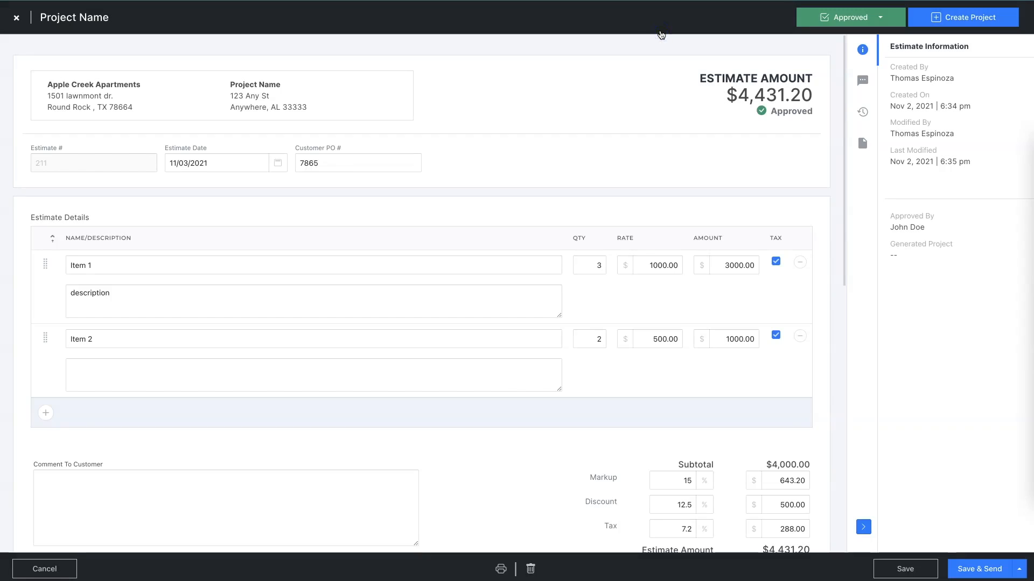